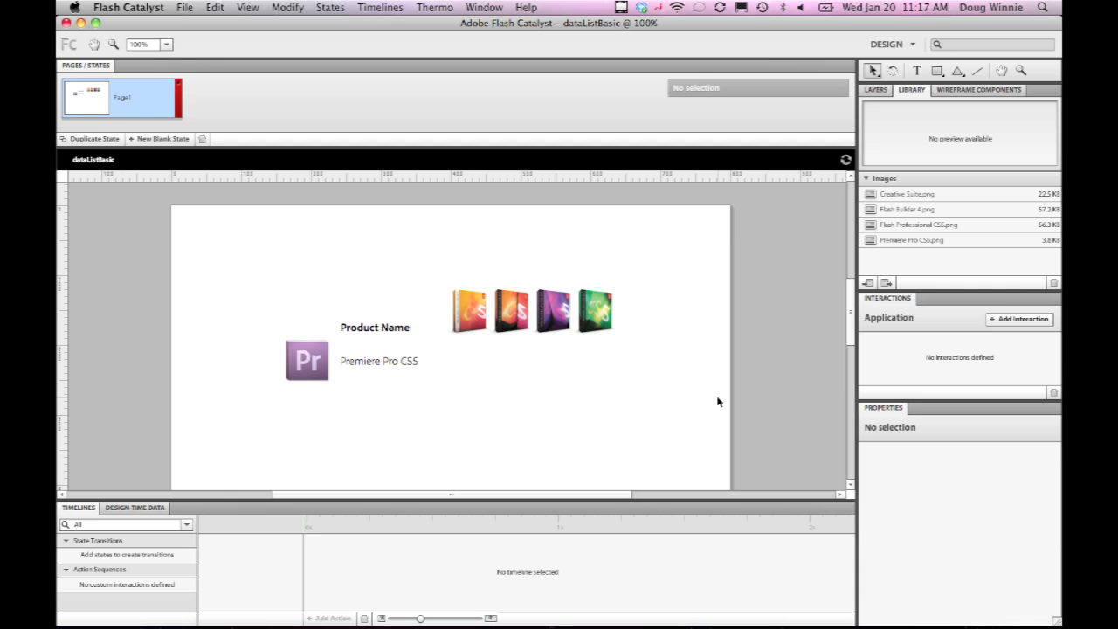
pyautogui.click(390, 364)
pyautogui.click(322, 355)
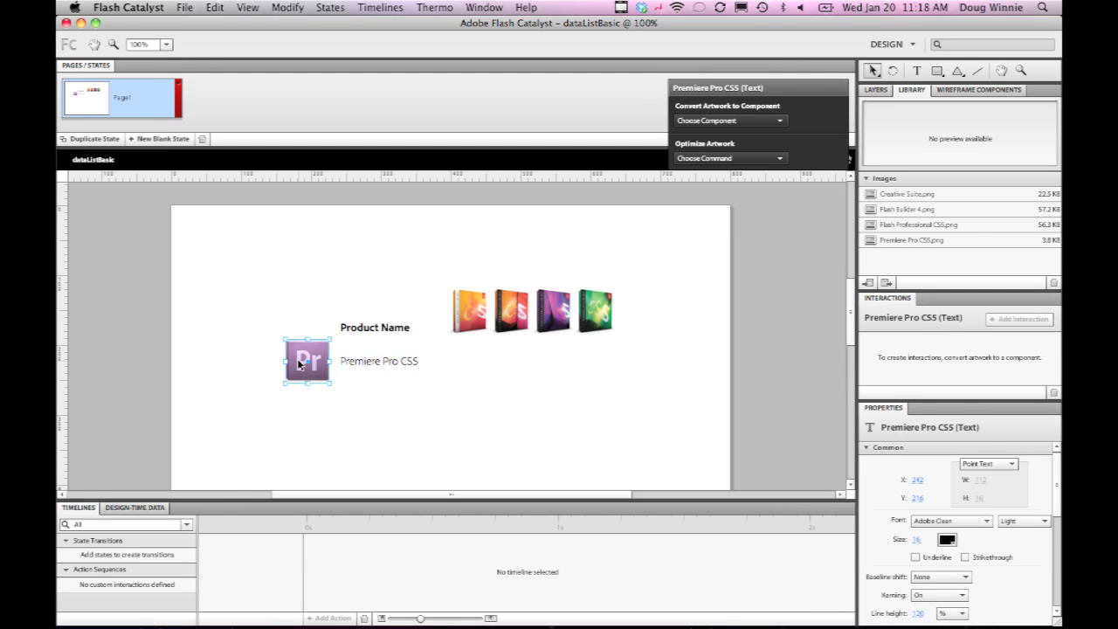
pyautogui.click(390, 331)
pyautogui.click(520, 320)
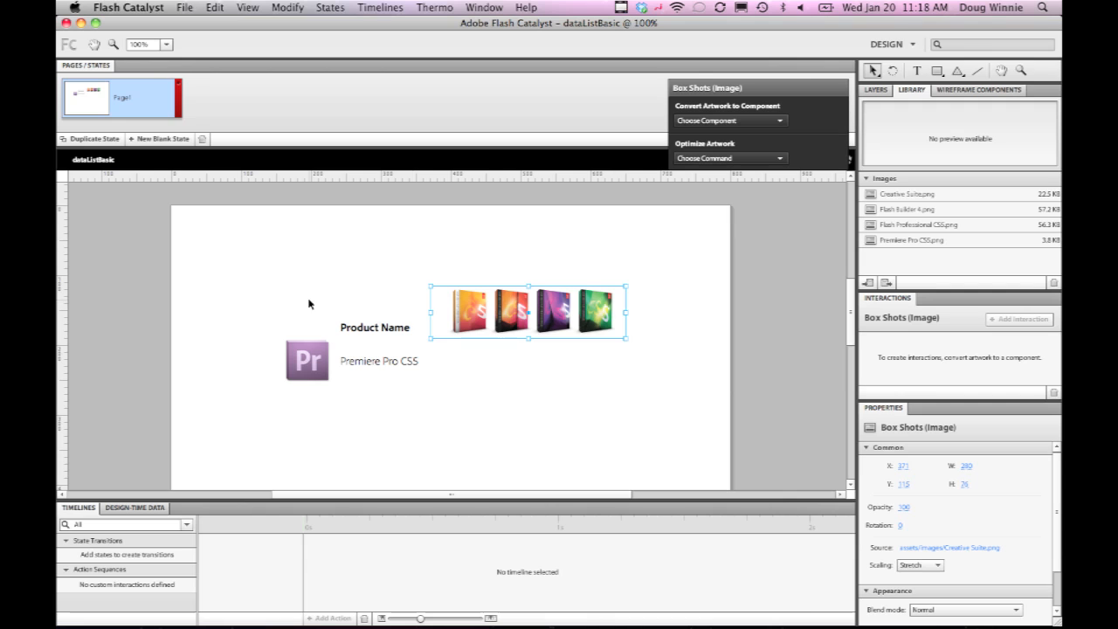
pyautogui.click(254, 355)
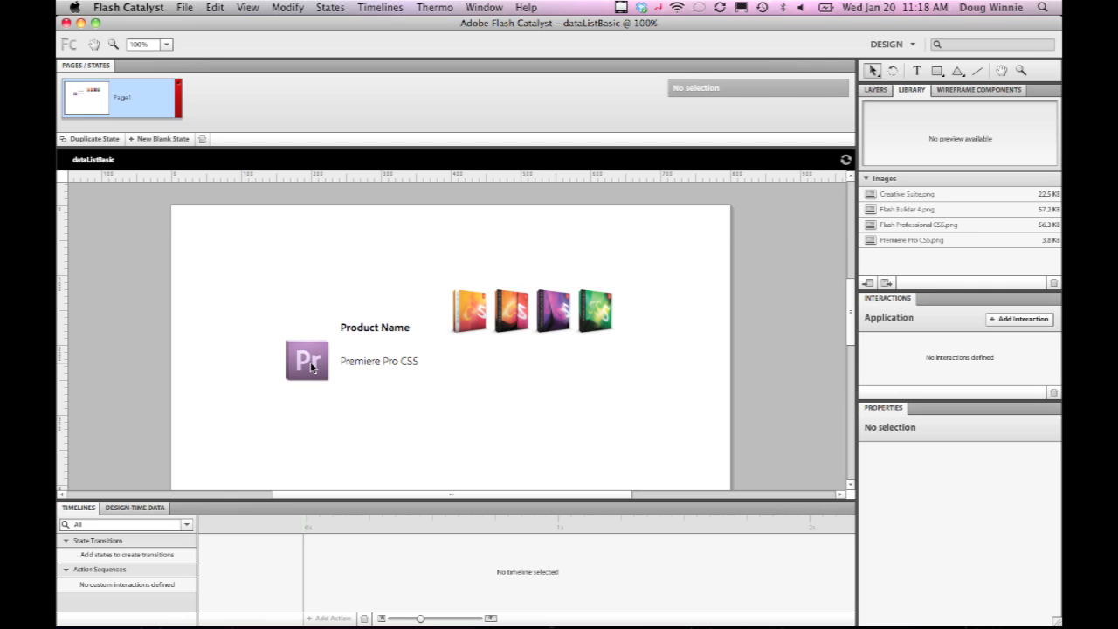
# Convert the Premiere Pro icon and its product name text into a Data List component.
pyautogui.click(310, 367)
pyautogui.keyDown('shift'); pyautogui.click(365, 364); pyautogui.keyUp('shift')
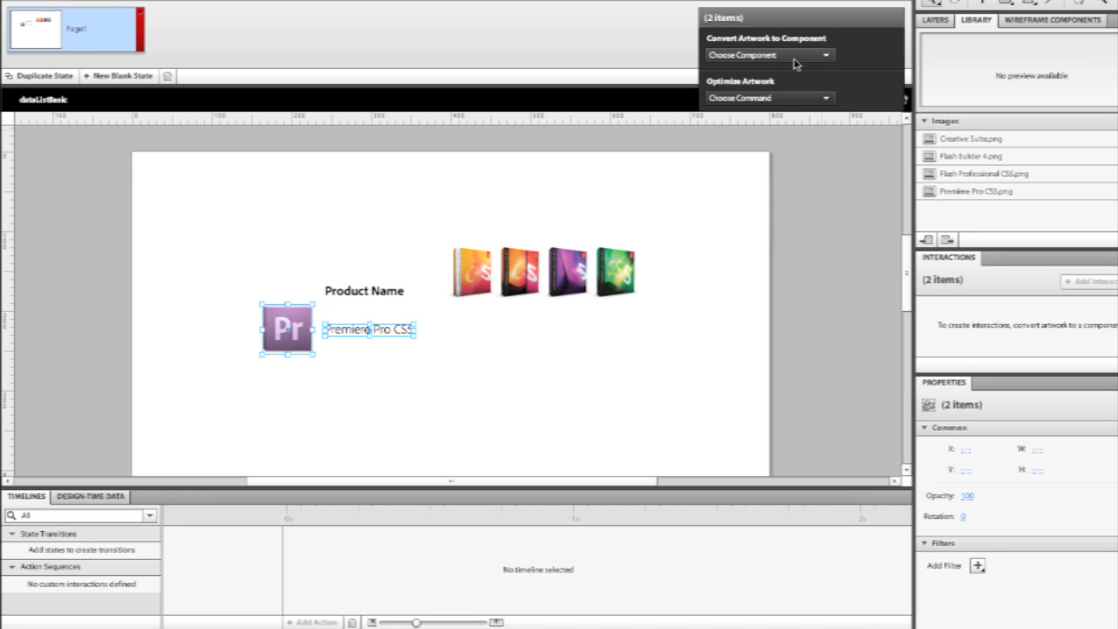
pyautogui.click(751, 123)
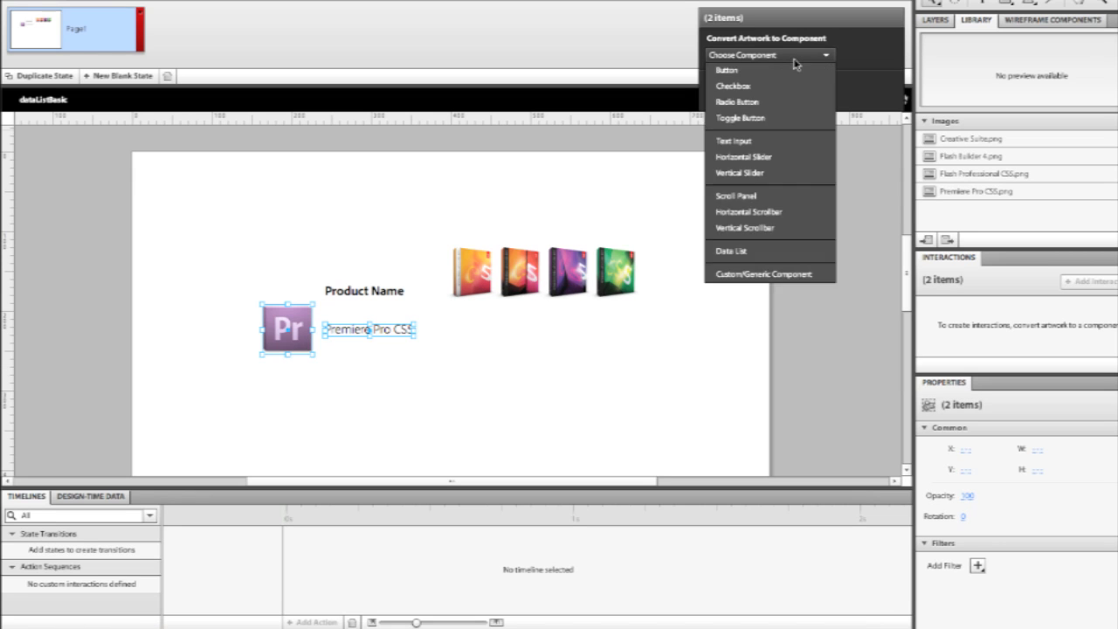
pyautogui.click(772, 252)
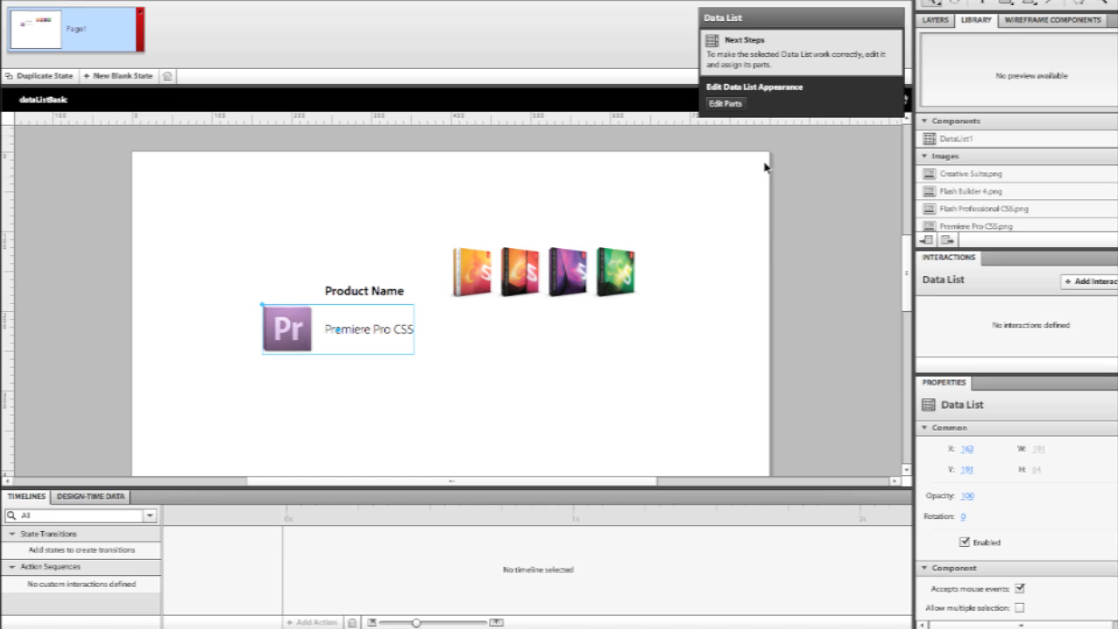
# Edit the data list's parts and convert the icon and product name text into its required Repeated Item.
pyautogui.click(724, 104)
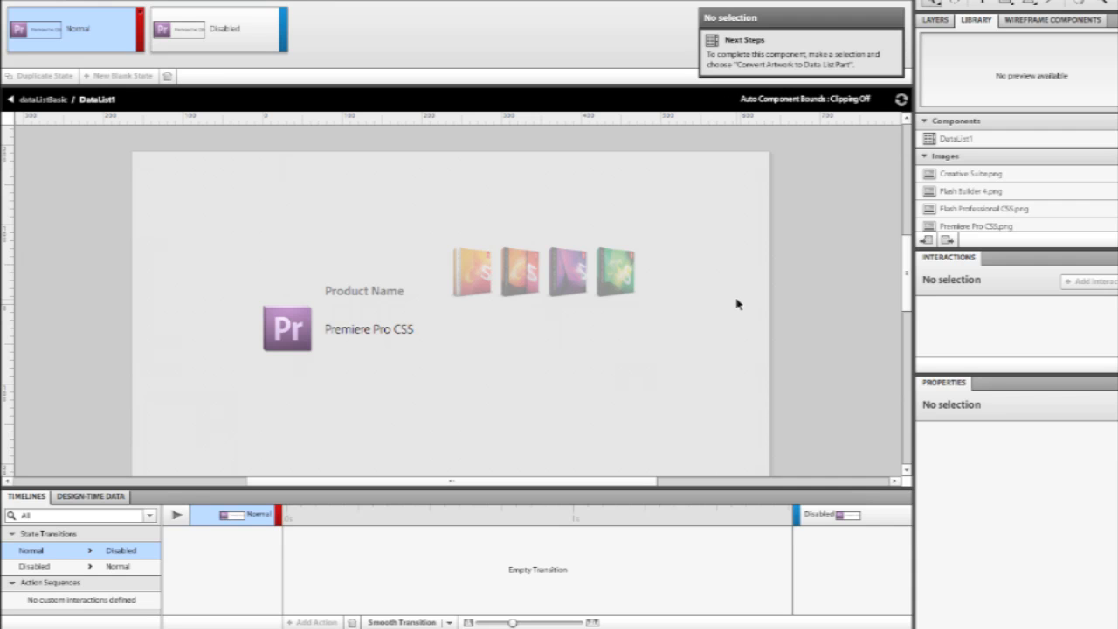
pyautogui.click(295, 339)
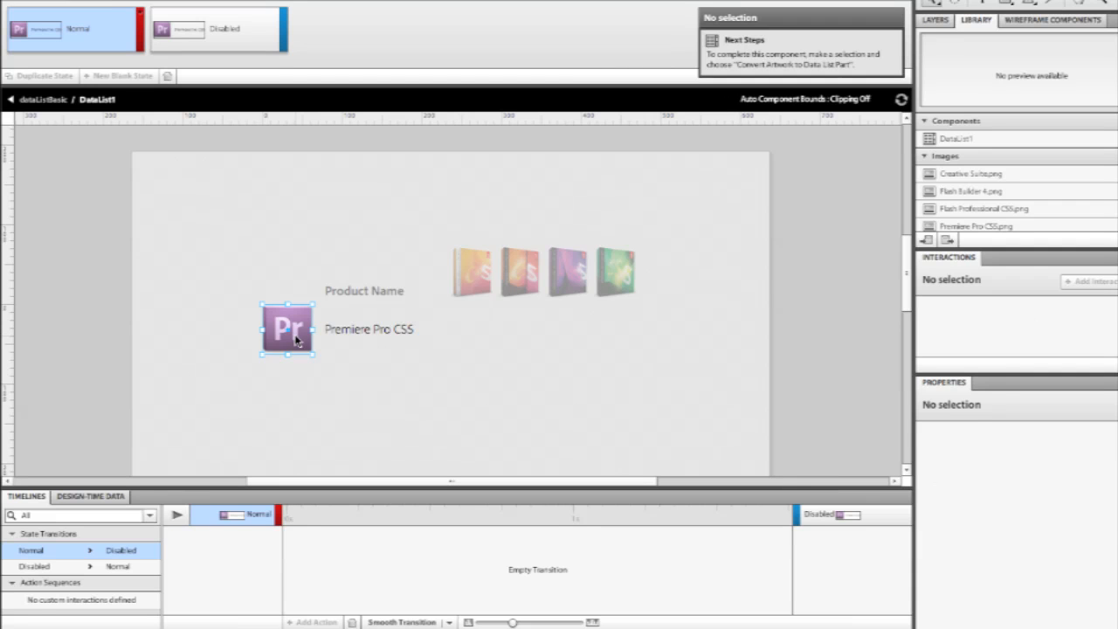
pyautogui.keyDown('shift'); pyautogui.click(358, 335); pyautogui.keyUp('shift')
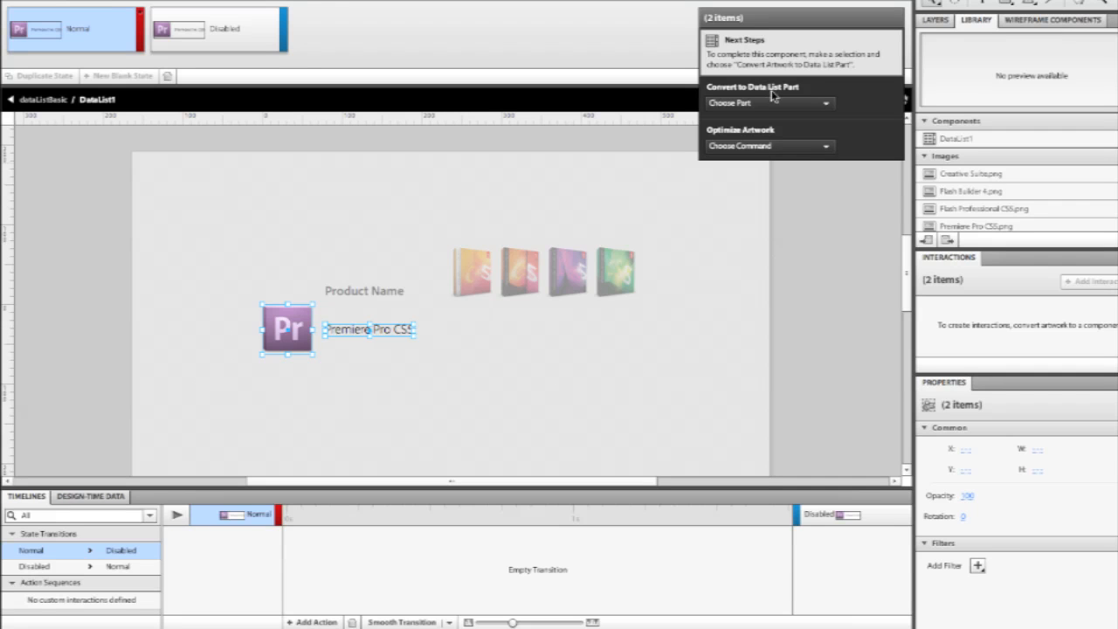
pyautogui.click(806, 104)
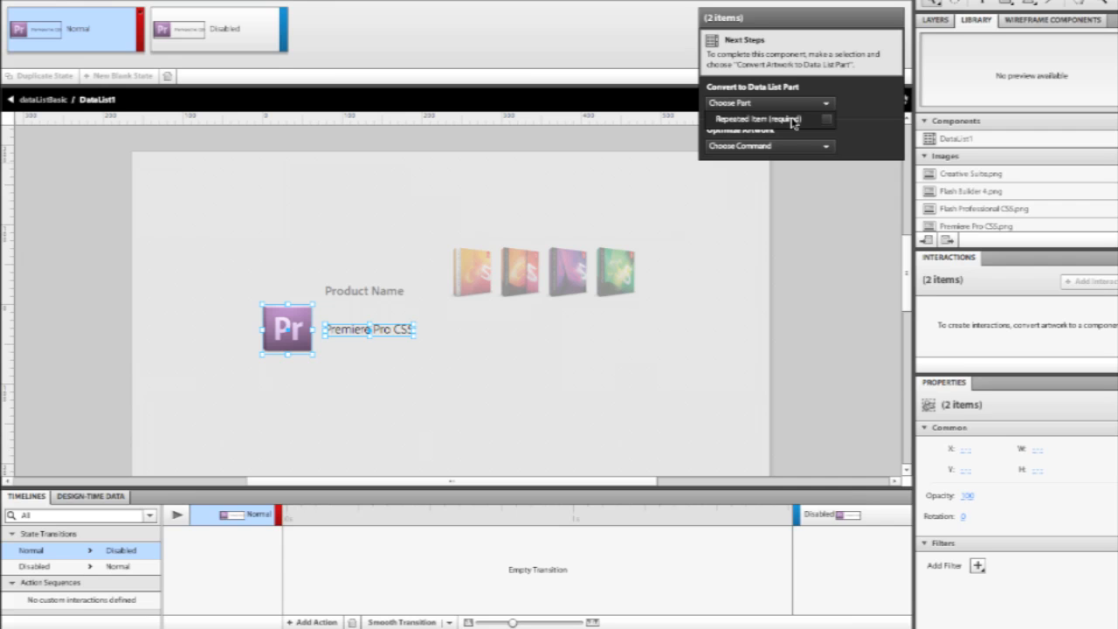
pyautogui.click(815, 120)
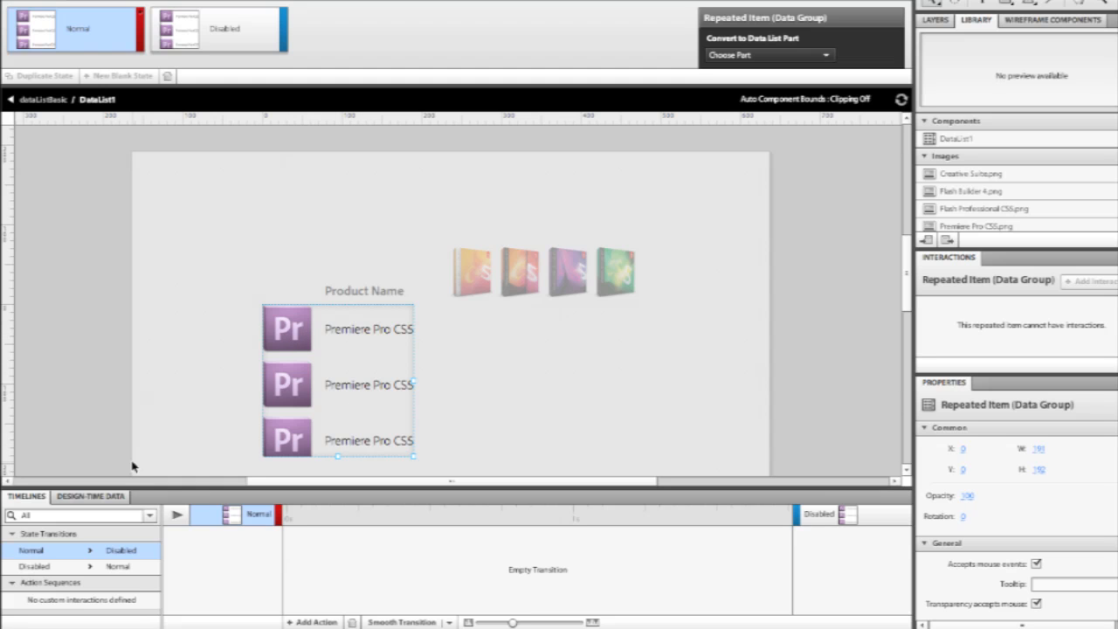
# Show the repeated item's design-time data and enlarge its area until five rows fit.
pyautogui.click(94, 496)
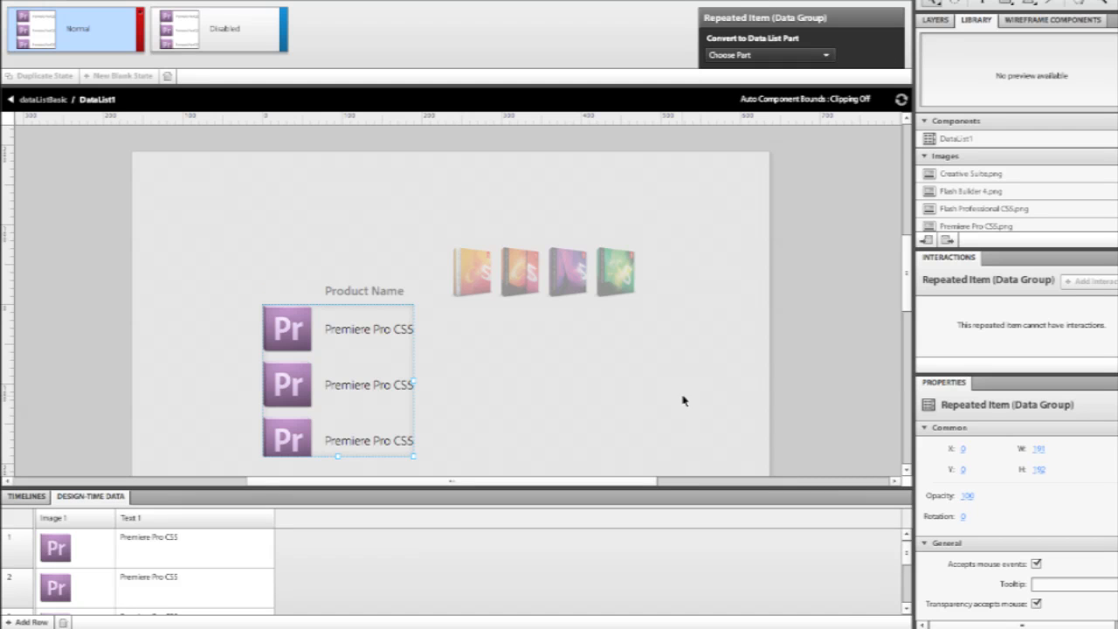
pyautogui.moveTo(908, 290); pyautogui.dragTo(909, 315)
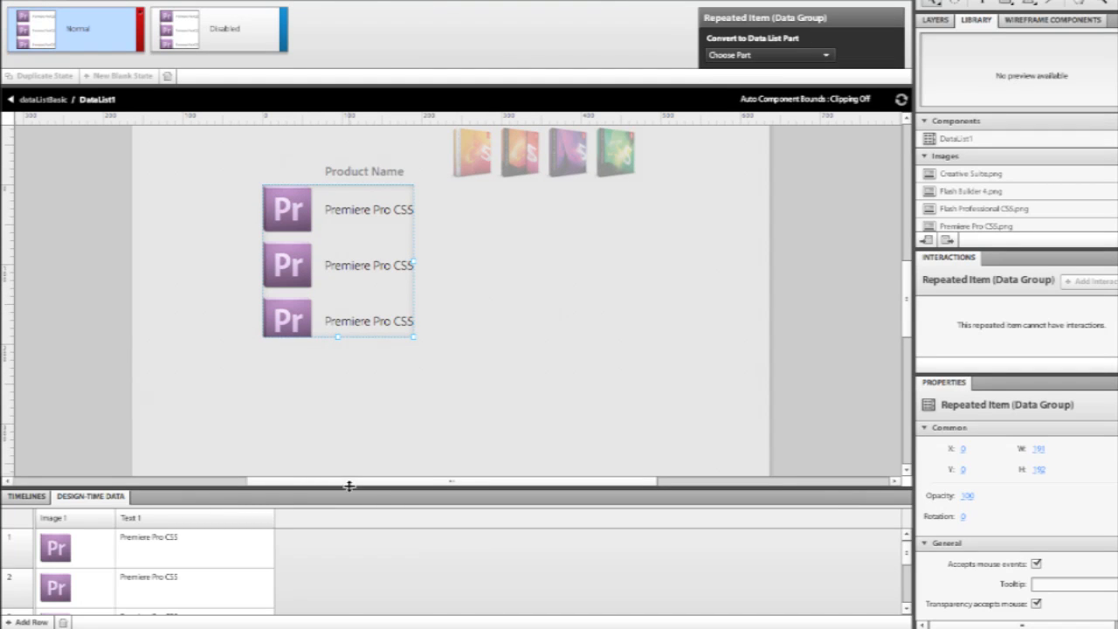
pyautogui.moveTo(350, 487); pyautogui.dragTo(379, 376)
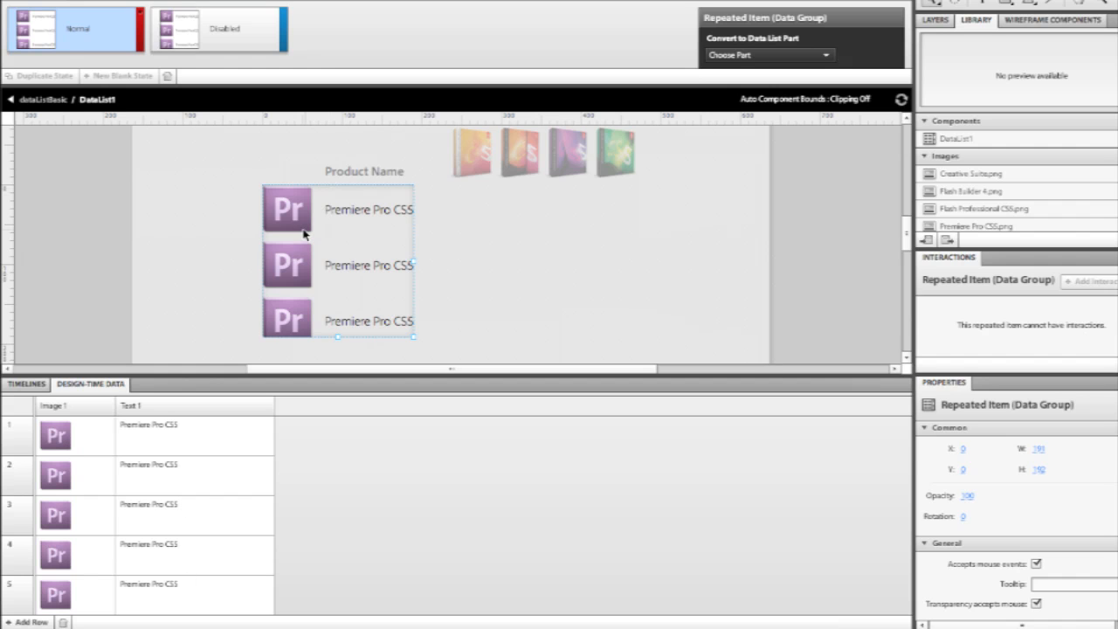
# Set the text of the second design-time data row to "Flash Professional CS5".
pyautogui.doubleClick(165, 429)
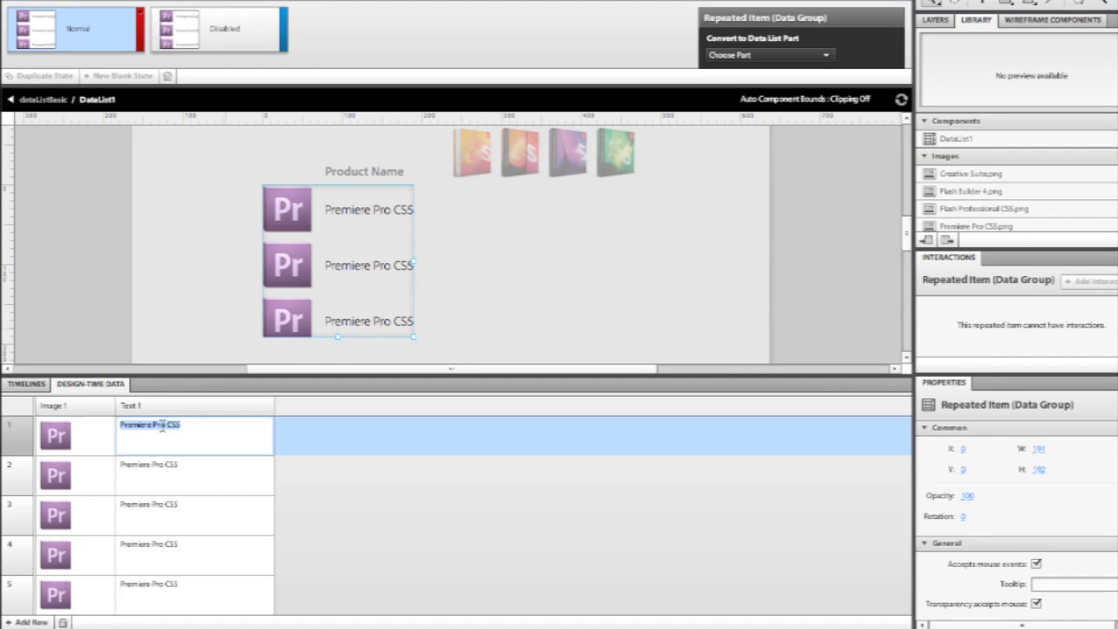
pyautogui.doubleClick(180, 470)
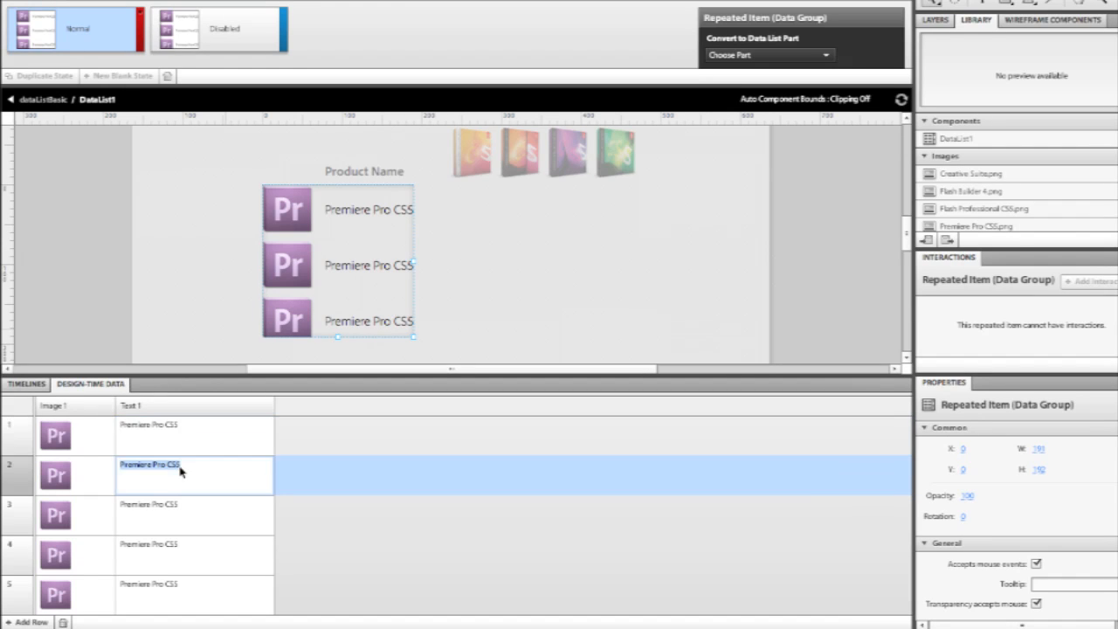
pyautogui.write('Flash Professional CS5')
pyautogui.press('Return')
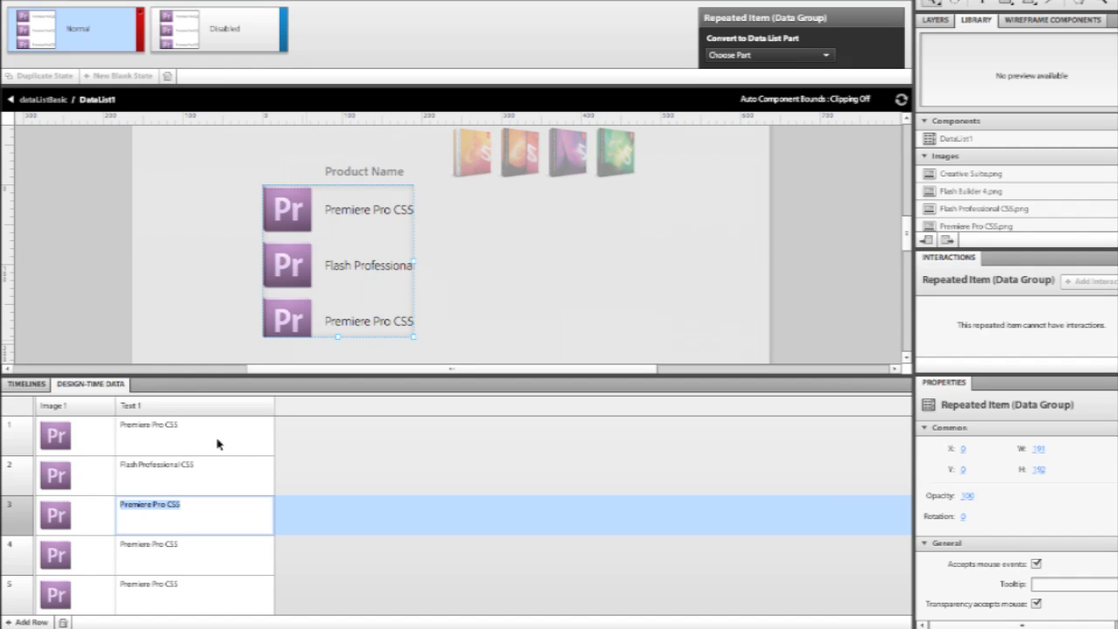
# Assign Flash Professional CS5.png as the second row's image and widen the repeated item group to about 263 px.
pyautogui.click(207, 471)
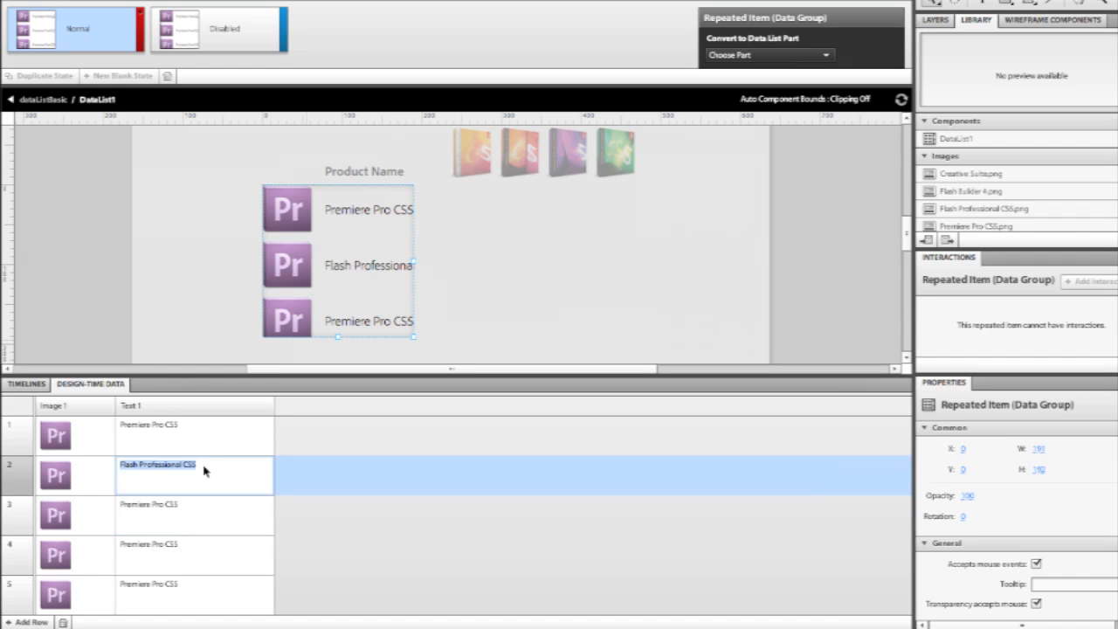
pyautogui.doubleClick(53, 476)
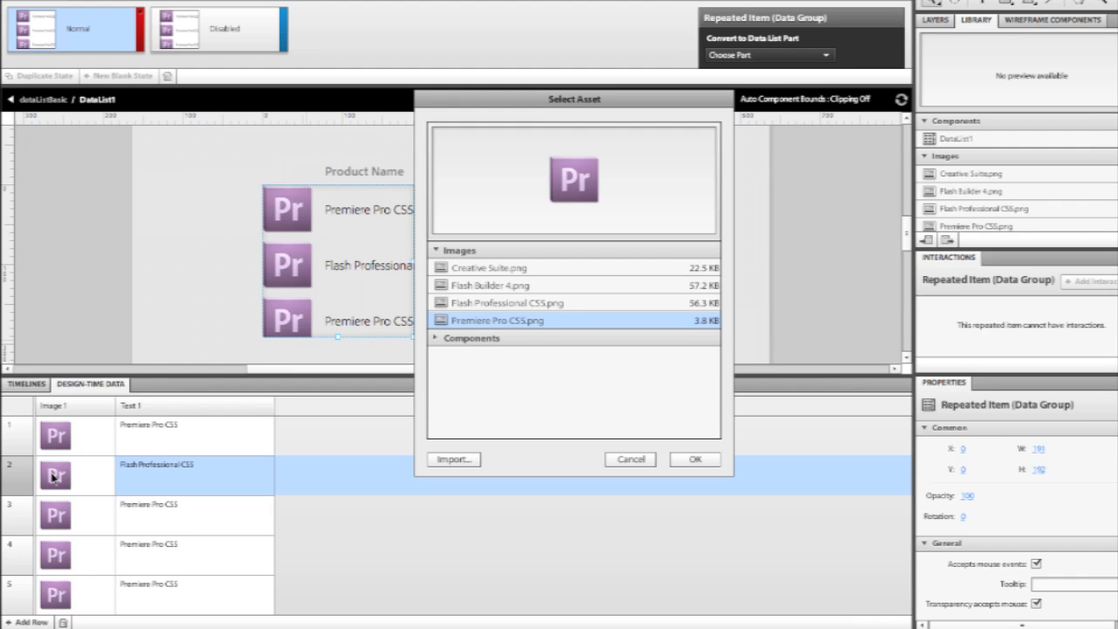
pyautogui.click(524, 305)
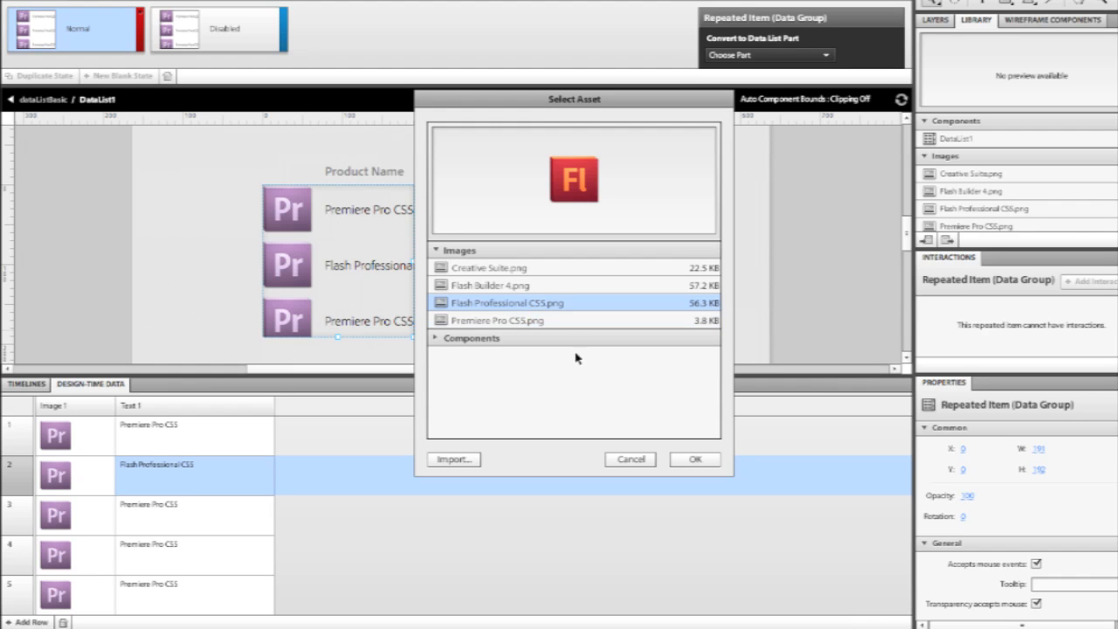
pyautogui.click(696, 459)
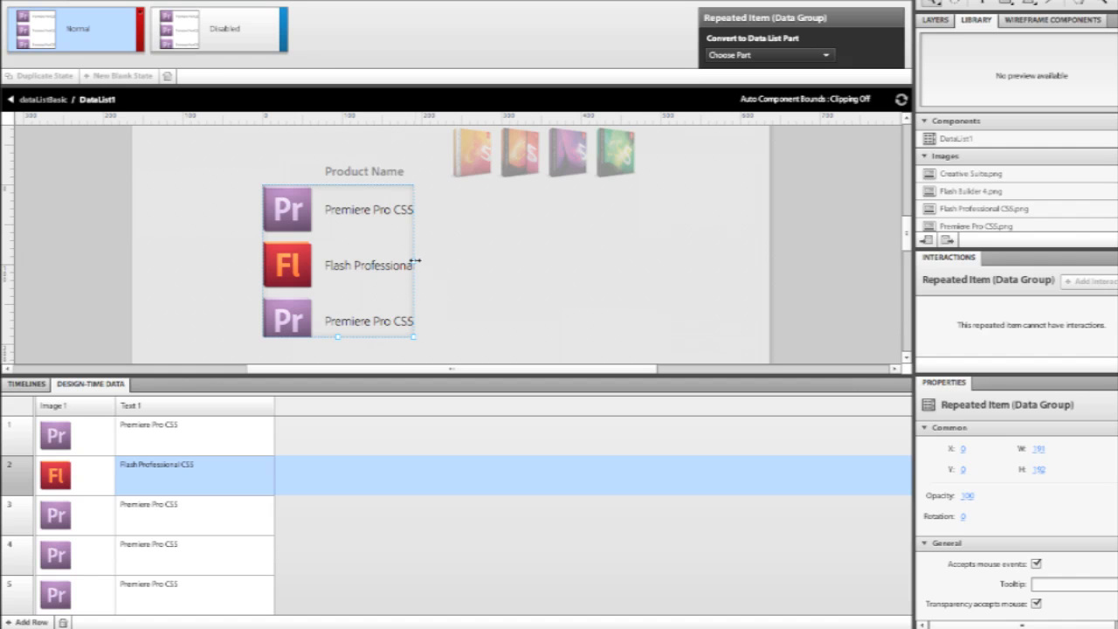
pyautogui.moveTo(417, 261); pyautogui.dragTo(472, 269)
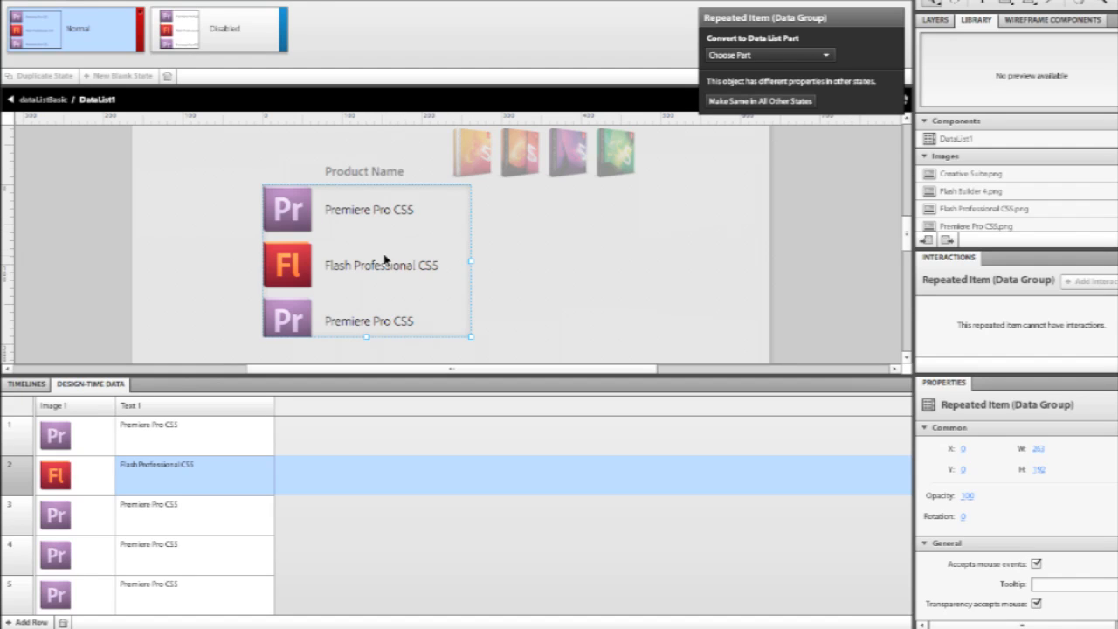
# Inspect the highlight rectangle inside the repeated item, return to the dataListBasic page and collapse the design-time data.
pyautogui.doubleClick(371, 206)
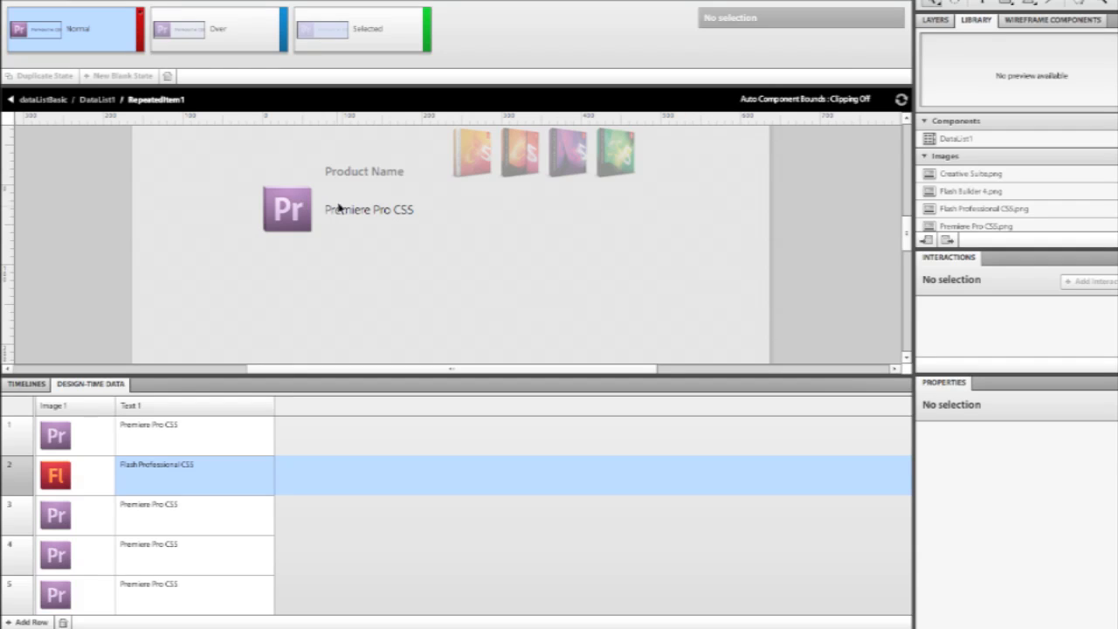
pyautogui.click(339, 209)
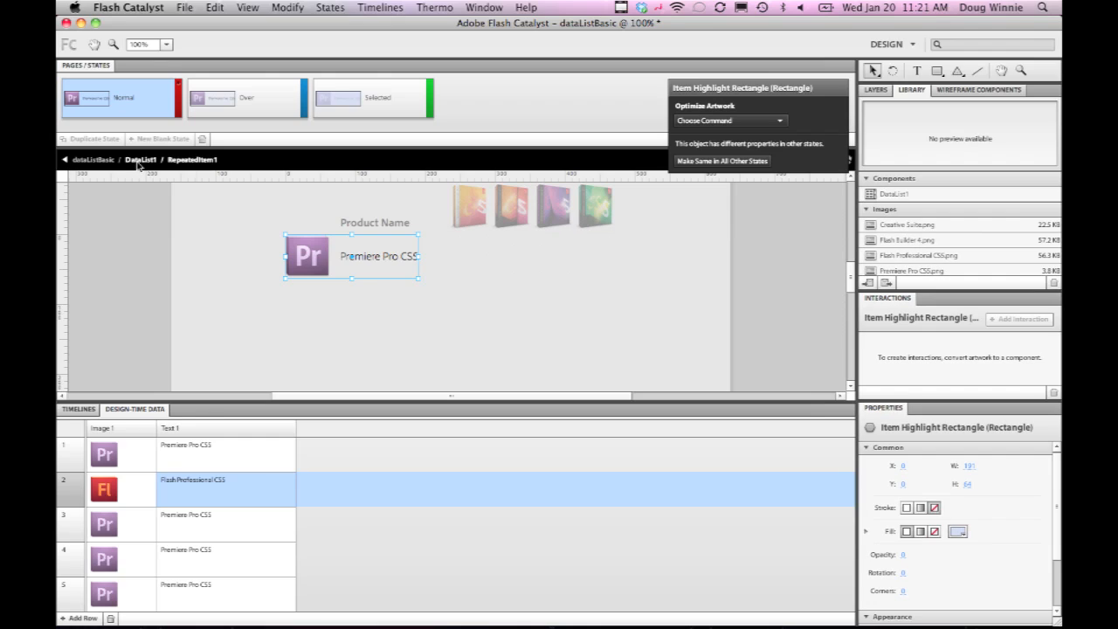
pyautogui.click(139, 161)
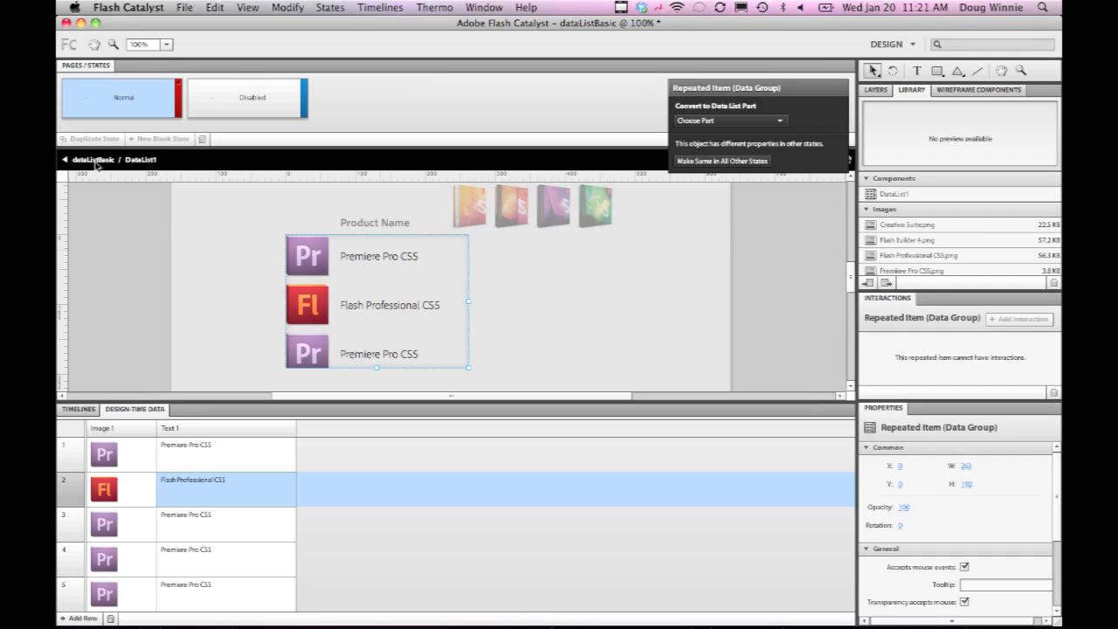
pyautogui.click(93, 160)
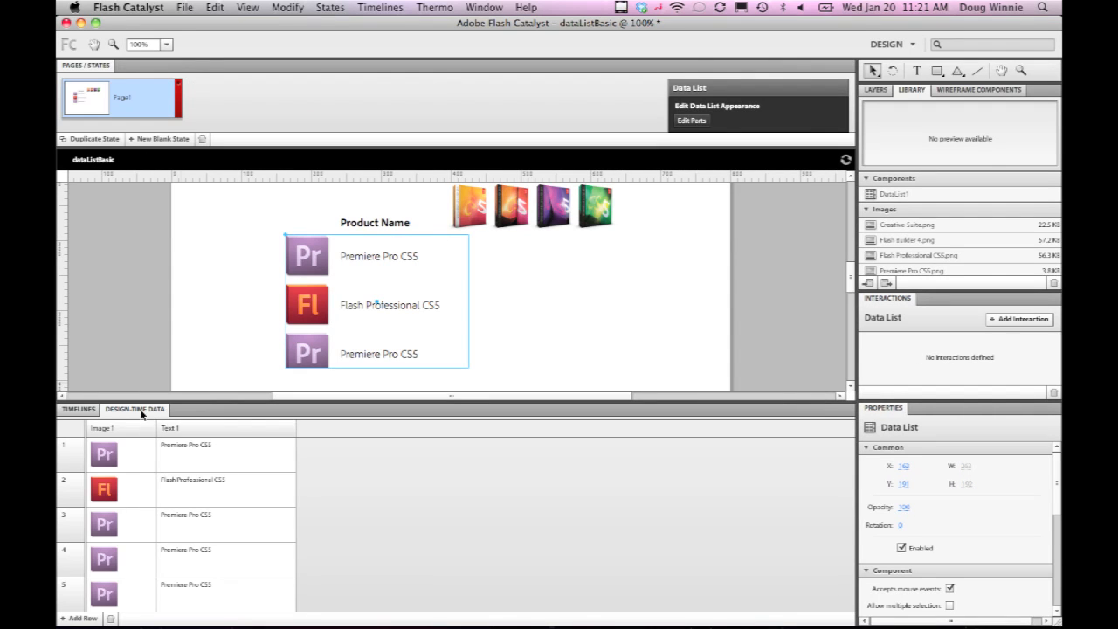
pyautogui.click(138, 409)
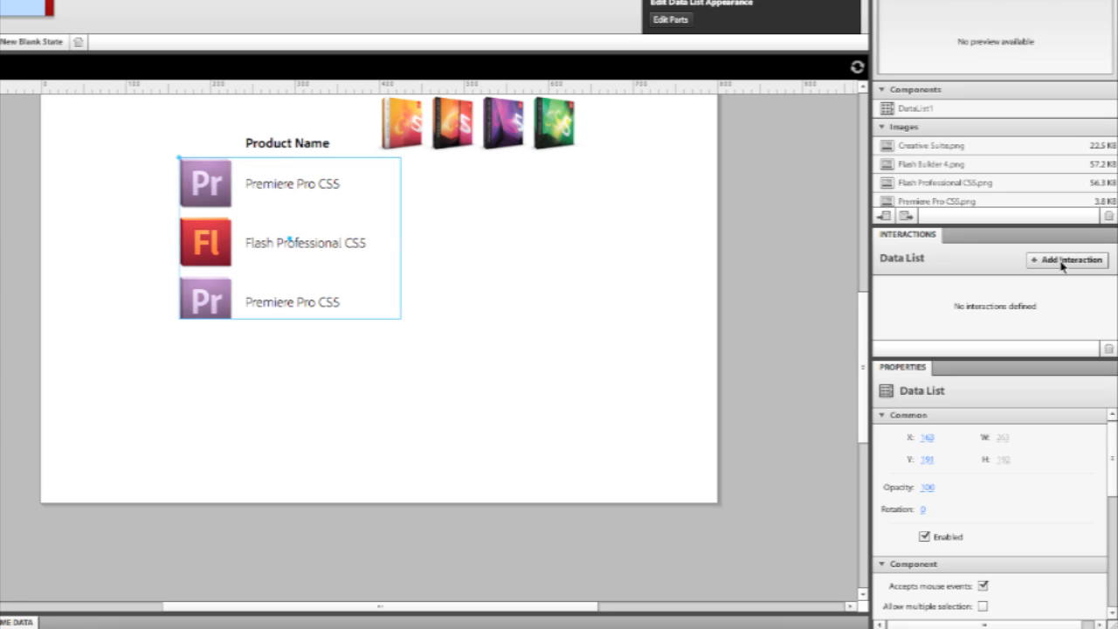
# Add an On Select interaction to the data list, conditioned on a specific item being selected.
pyautogui.click(1062, 262)
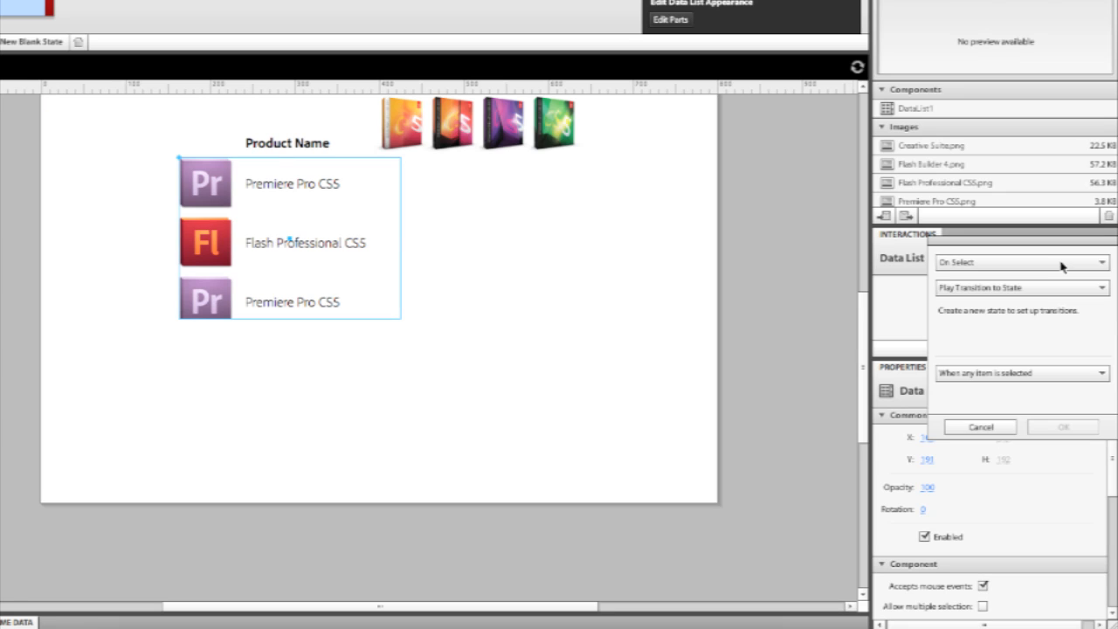
pyautogui.click(1000, 265)
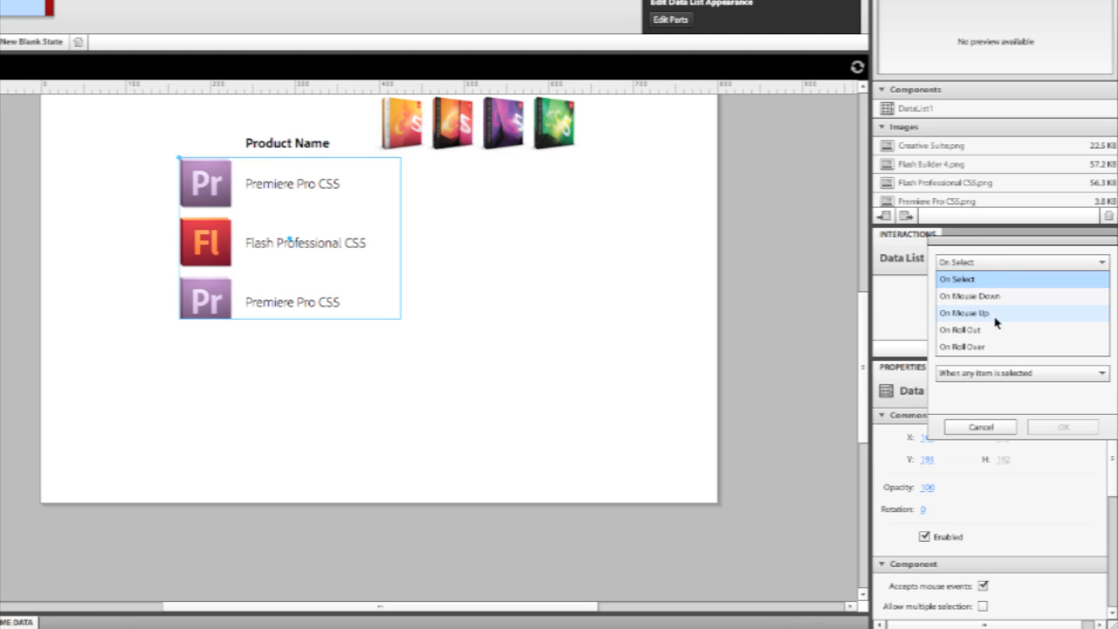
pyautogui.click(989, 384)
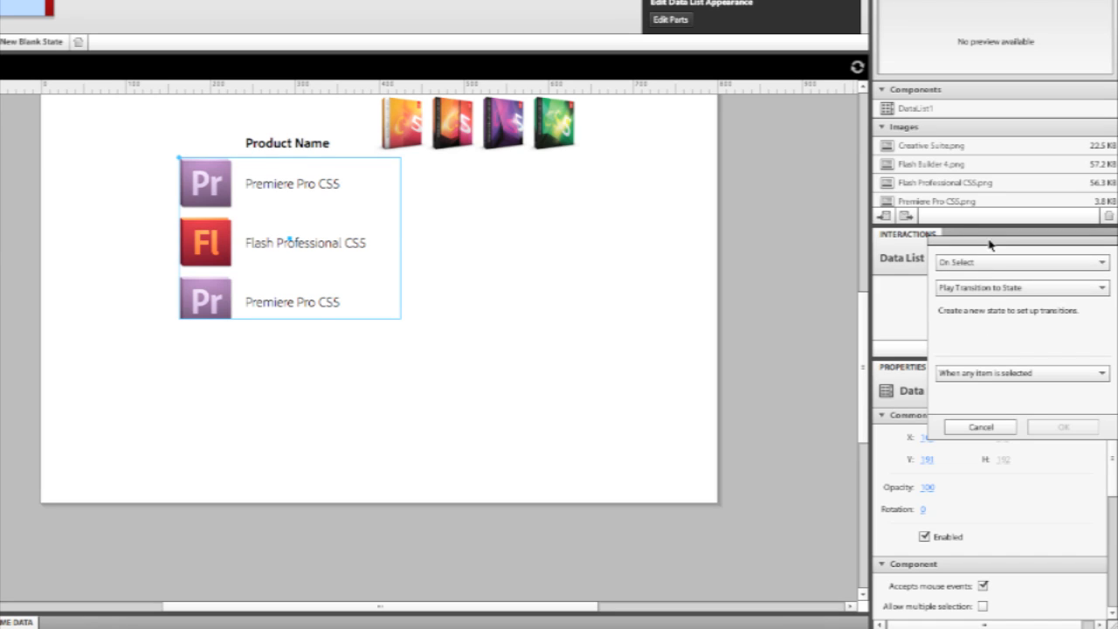
pyautogui.click(1001, 373)
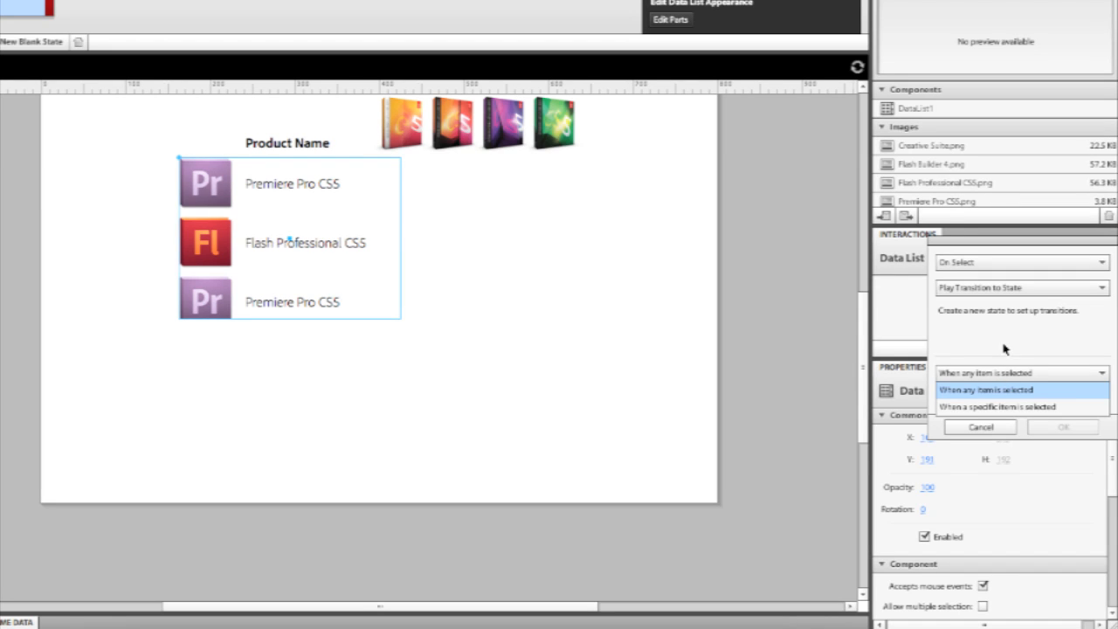
pyautogui.click(1006, 407)
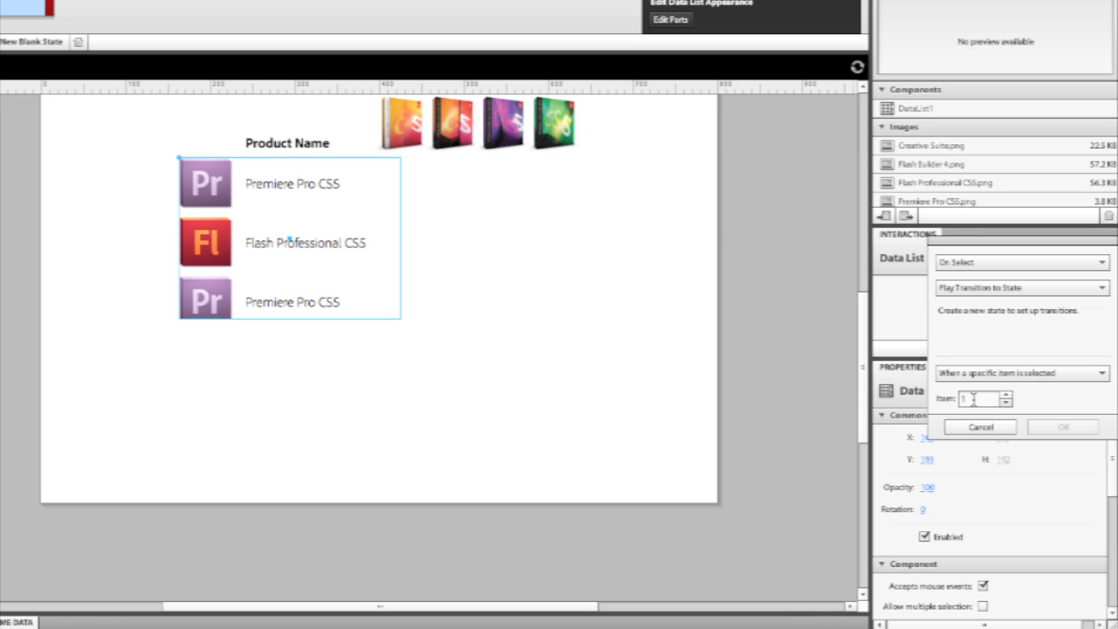
# Switch to Firefox and scroll the Restaurant Guide's card list back to the first restaurants.
pyautogui.press('super+Tab')
pyautogui.press('super+Tab')
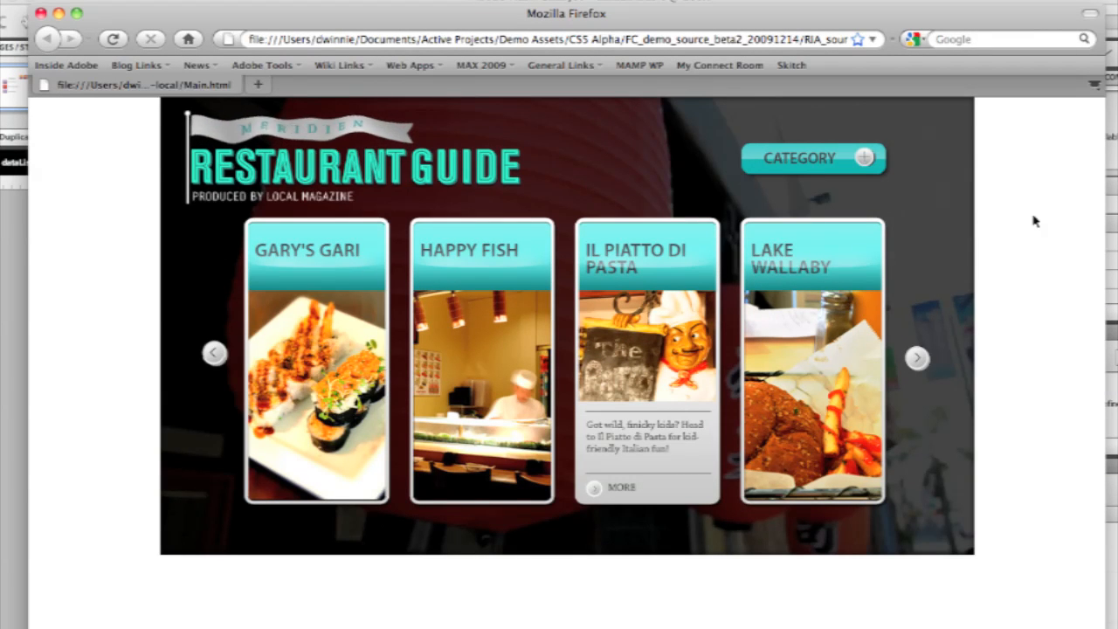
pyautogui.moveTo(319, 310)
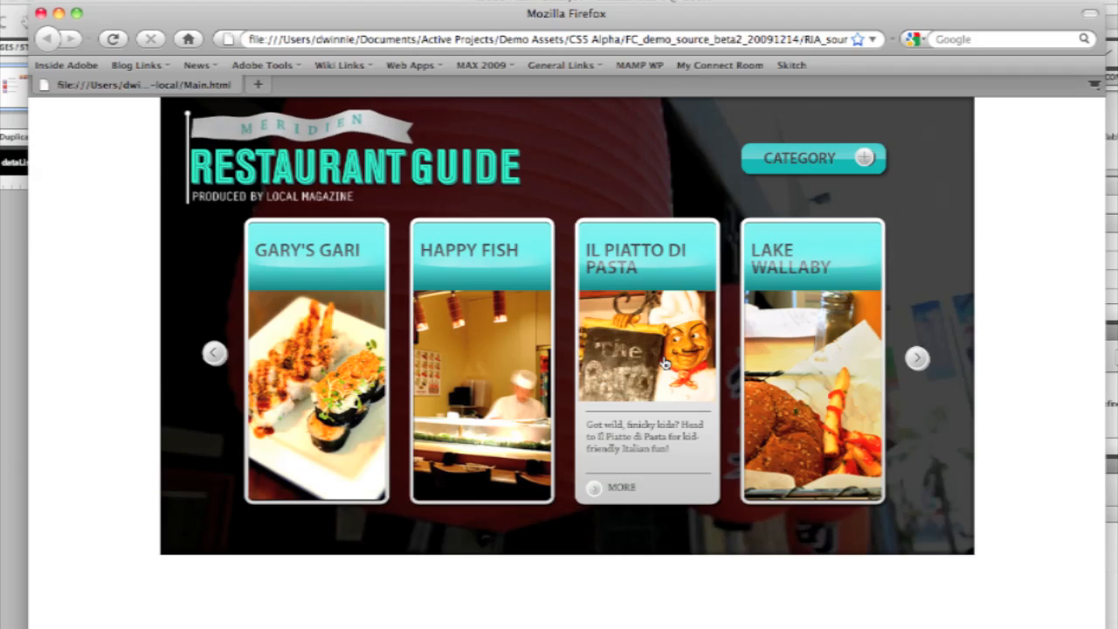
pyautogui.click(215, 355)
pyautogui.click(215, 355)
pyautogui.click(215, 355)
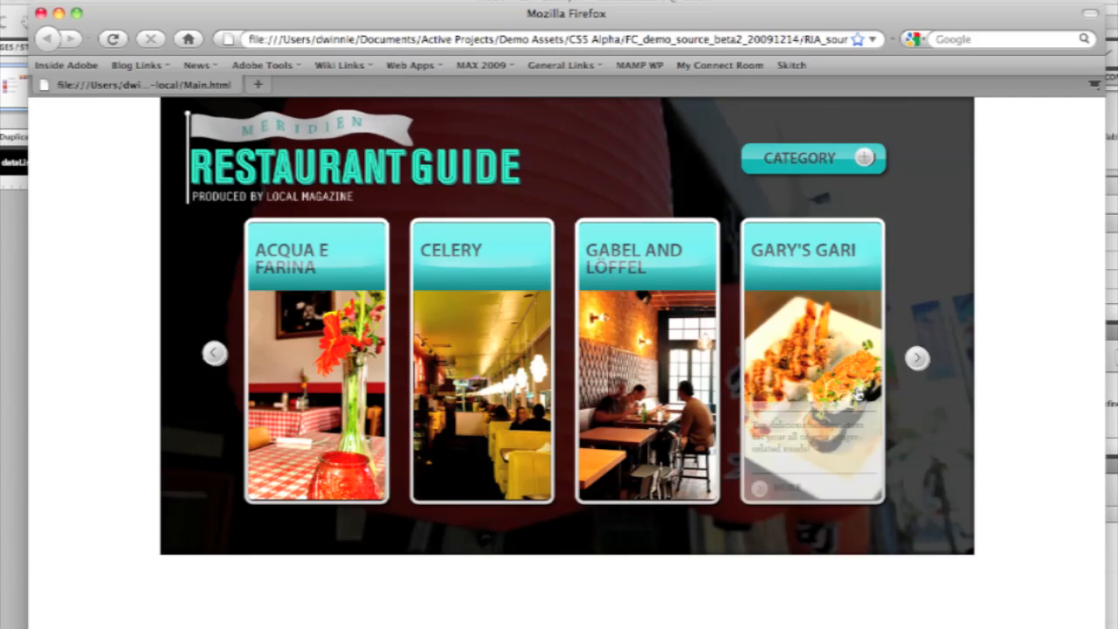
# Advance the Restaurant Guide's card list to Meridien Grill and open a restaurant's detail page.
pyautogui.click(918, 361)
pyautogui.click(919, 362)
pyautogui.click(919, 361)
pyautogui.click(919, 361)
pyautogui.click(919, 361)
pyautogui.click(919, 361)
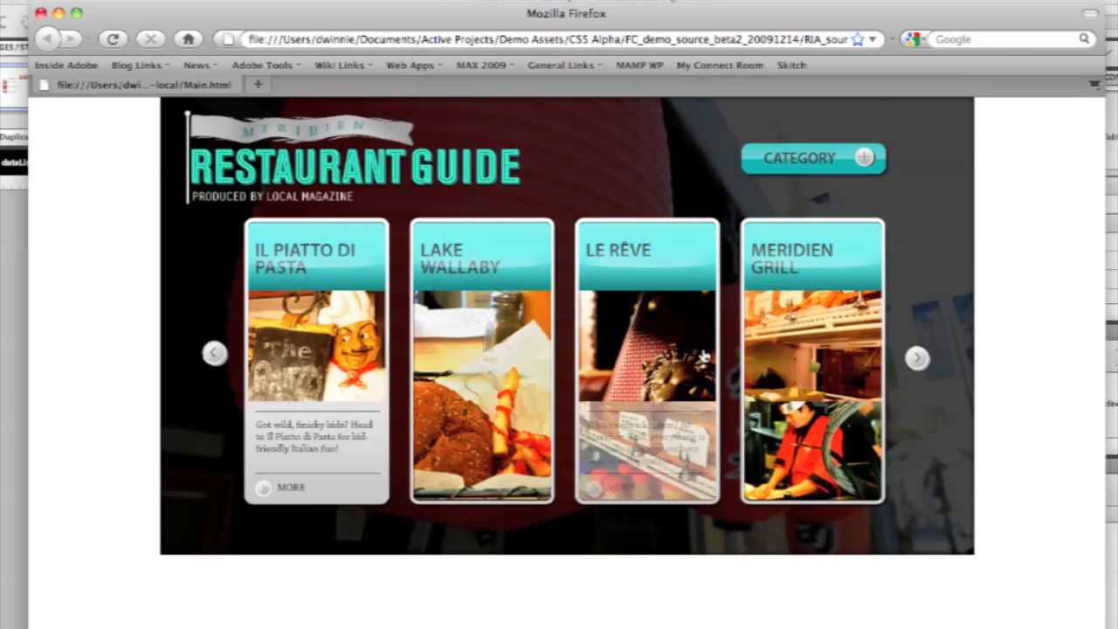
pyautogui.click(654, 381)
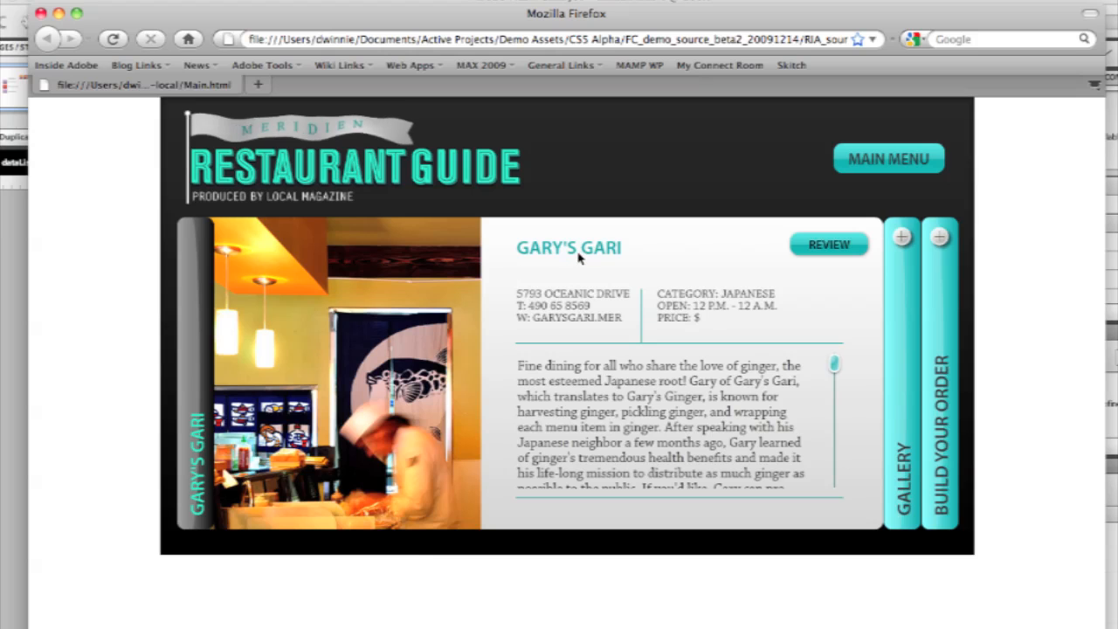
# Return to the guide's main menu, then open the Category list, scroll through its entries and close it.
pyautogui.click(858, 166)
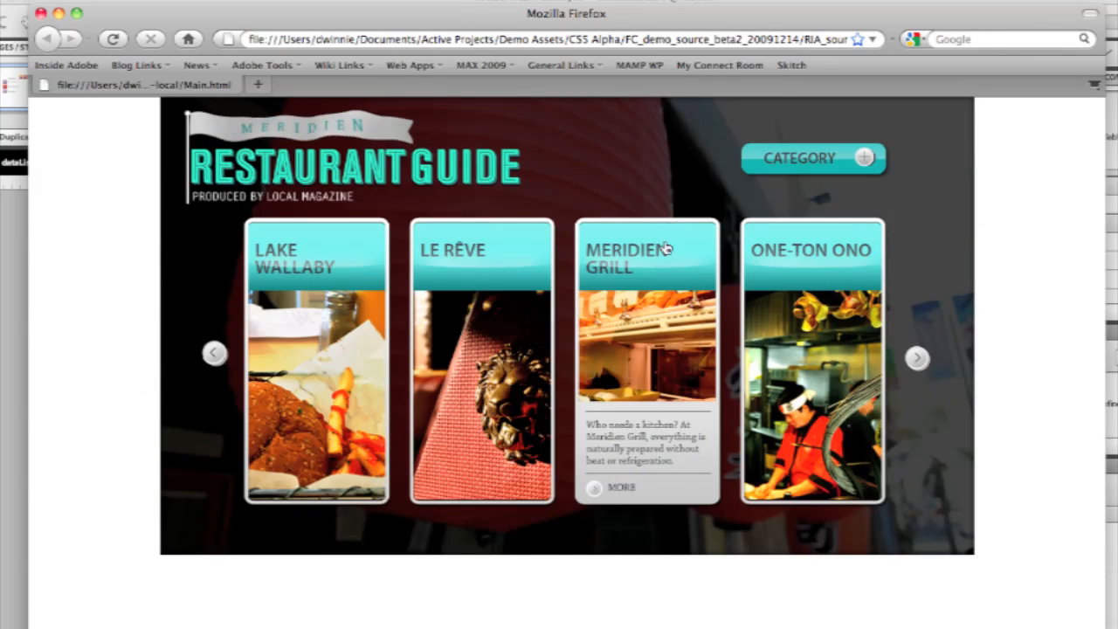
pyautogui.click(864, 158)
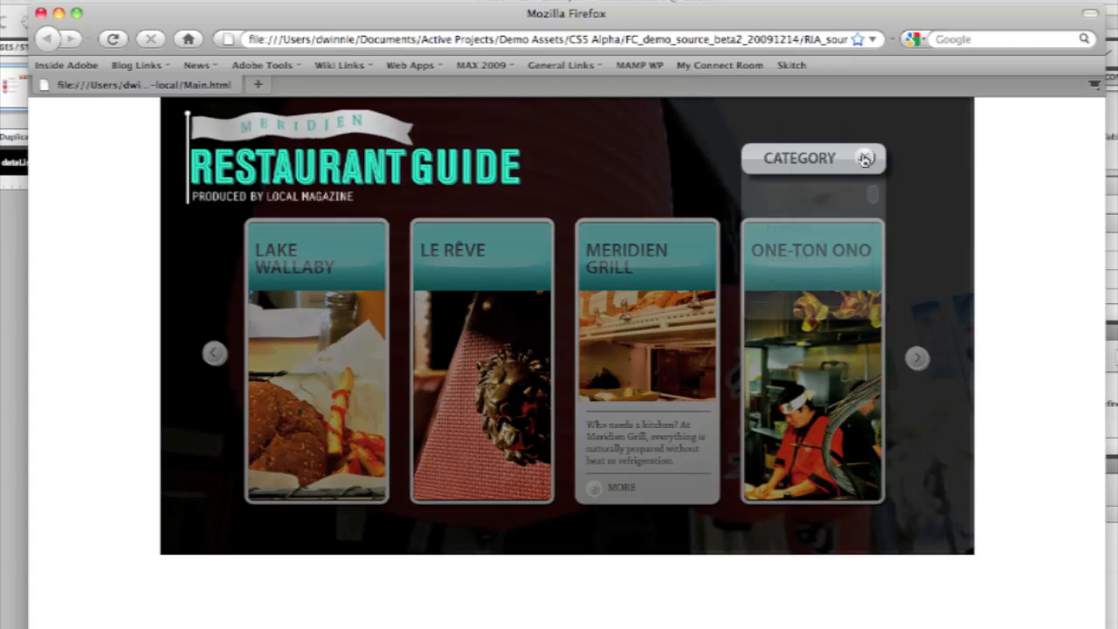
pyautogui.moveTo(872, 200); pyautogui.dragTo(873, 175)
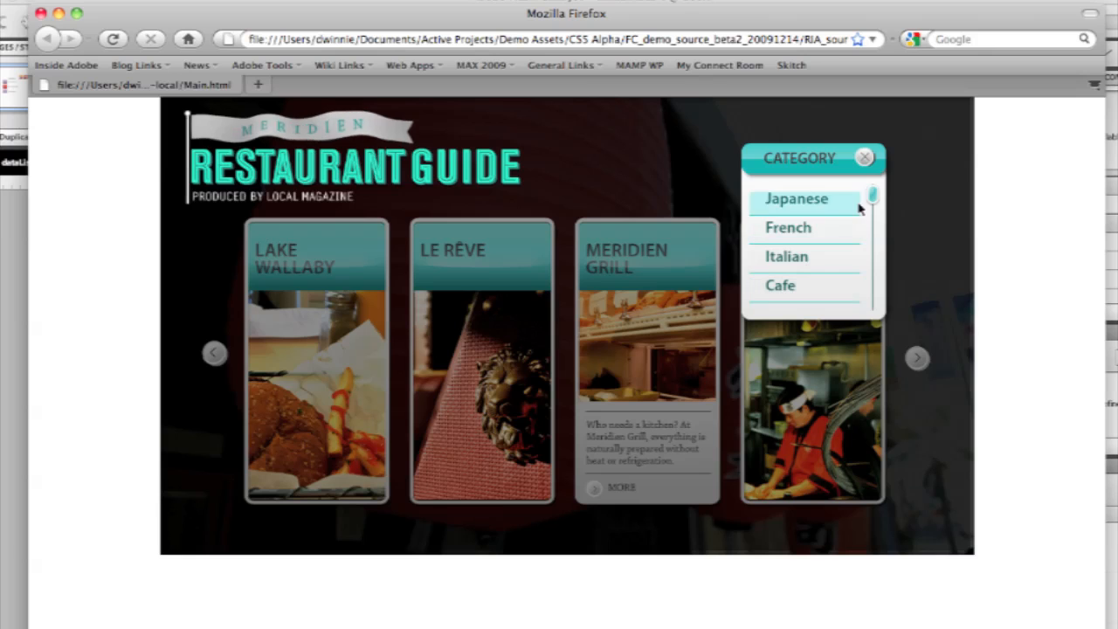
pyautogui.moveTo(871, 202); pyautogui.dragTo(849, 260)
pyautogui.click(783, 245)
pyautogui.click(864, 157)
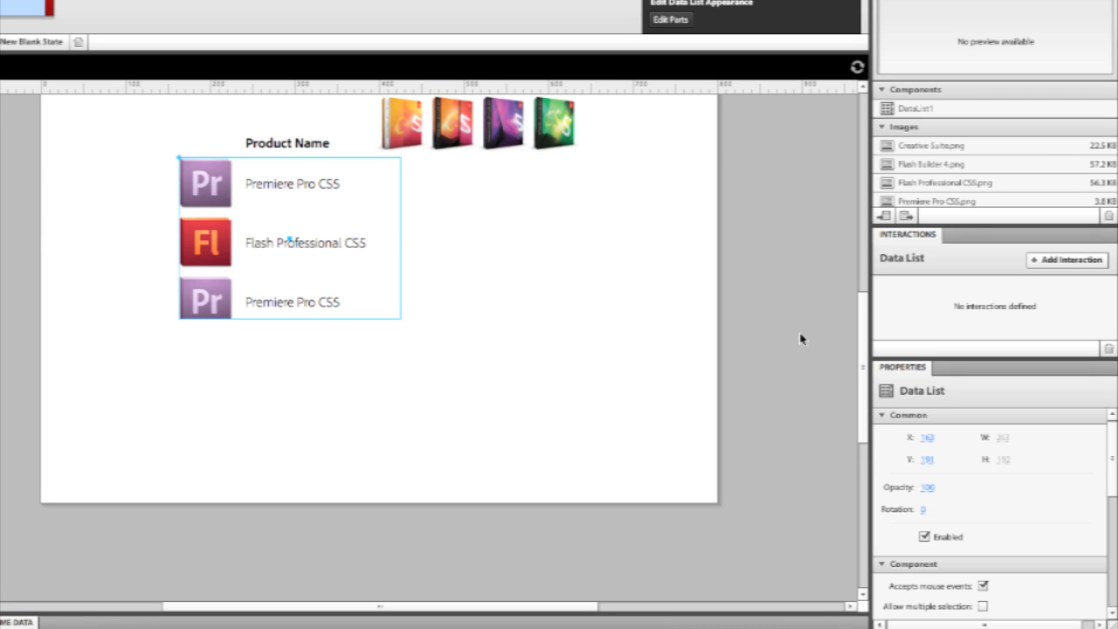
# Switch back to Flash Catalyst, open the product data list for editing and select its repeated item group.
pyautogui.moveTo(1114, 438)
pyautogui.mouseDown()
pyautogui.moveTo(1103, 564)
pyautogui.moveTo(1108, 433)
pyautogui.mouseUp()
pyautogui.click(529, 280)
pyautogui.click(231, 254)
pyautogui.doubleClick(232, 253)
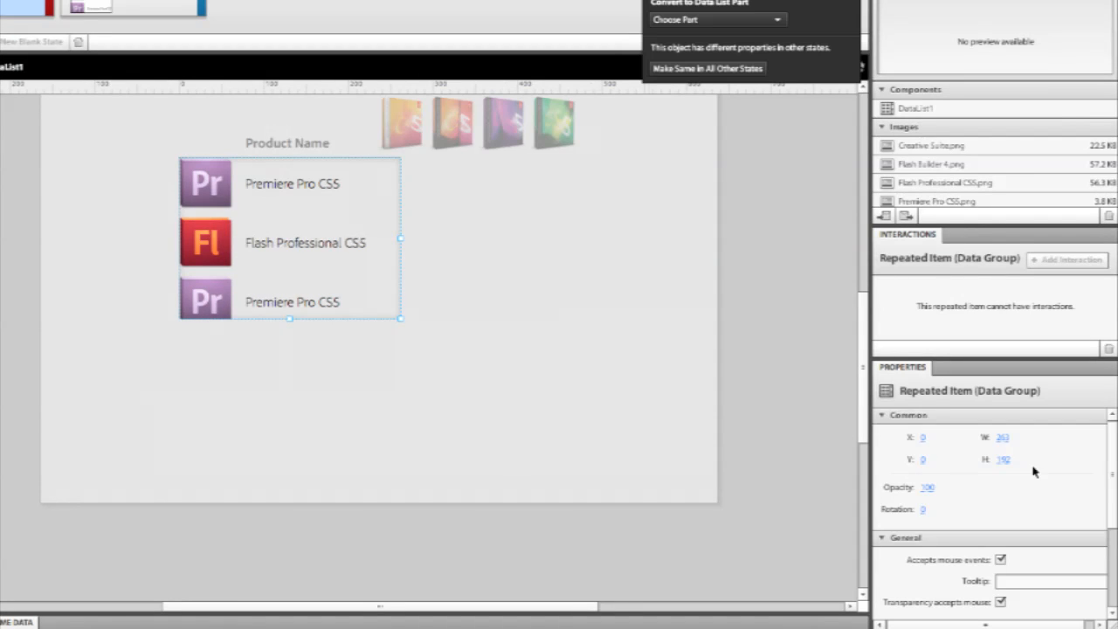
# Expand the repeated item's Layout properties and examine the direction, alignment, spacing and padding options.
pyautogui.scroll(-3, 1108, 481)
pyautogui.scroll(-3, 1113, 513)
pyautogui.scroll(4, 1112, 502)
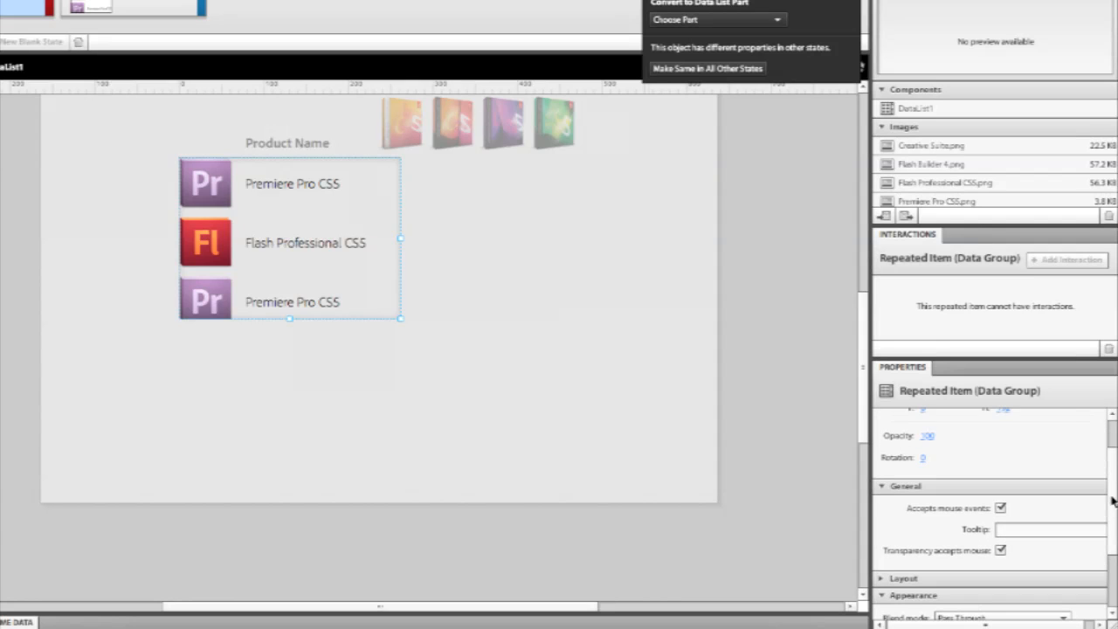
pyautogui.click(881, 579)
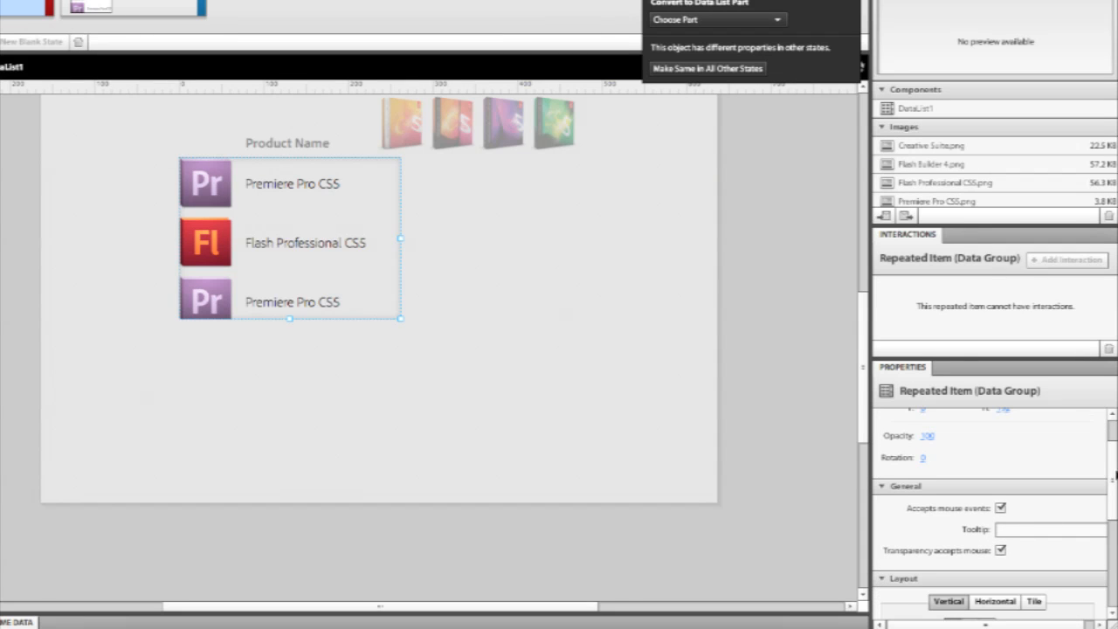
pyautogui.scroll(-3, 1113, 474)
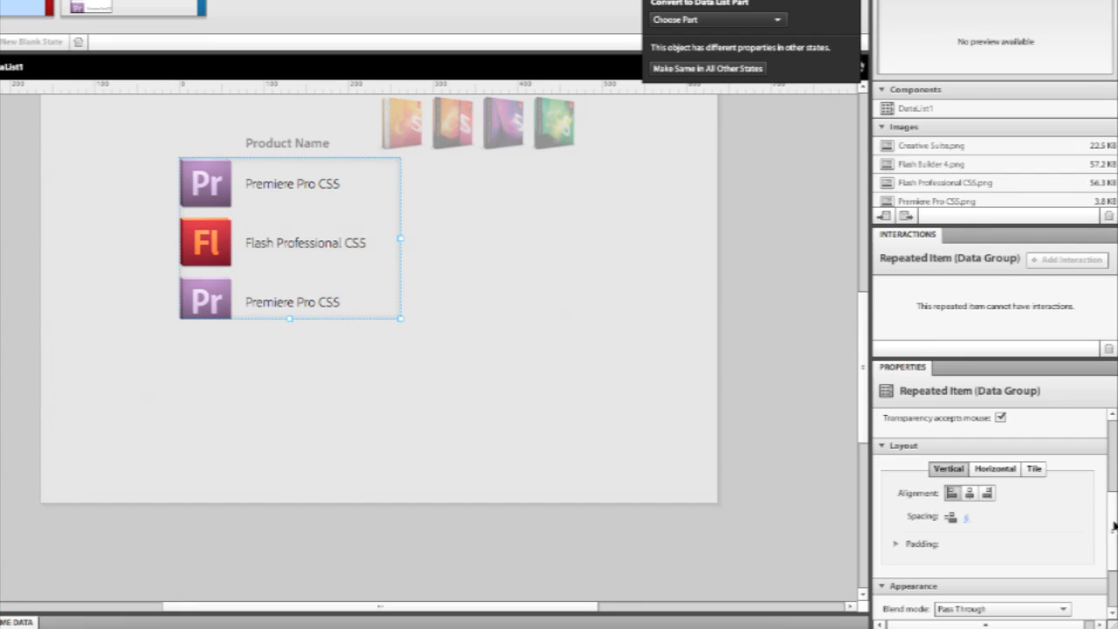